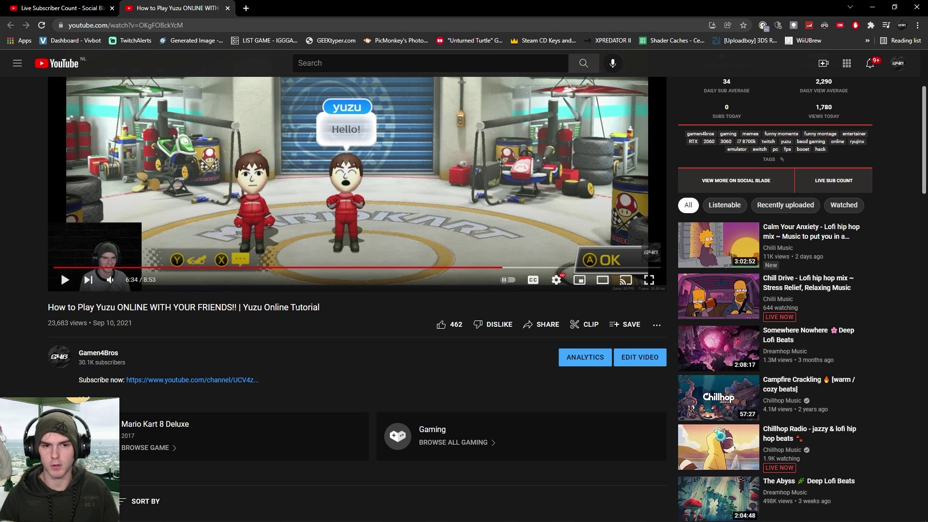
# Step: Skip the Yuzu online tutorial video ahead to 7:06 and scroll down the page
pyautogui.scroll(3, 349, 353)
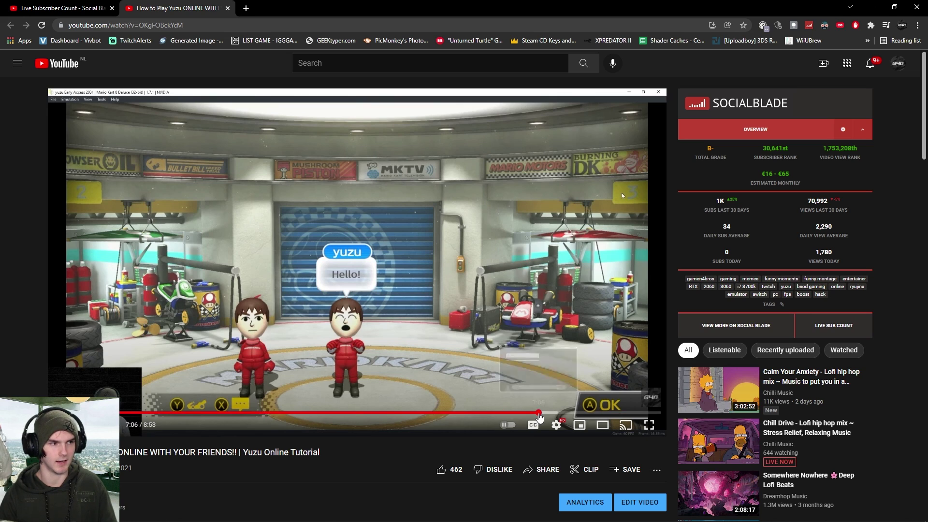
pyautogui.click(539, 412)
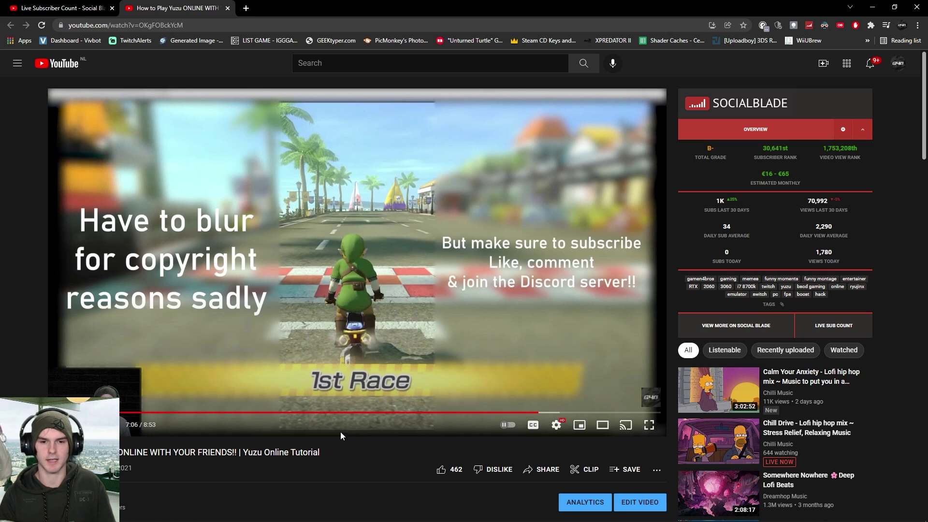
pyautogui.scroll(-4, 340, 432)
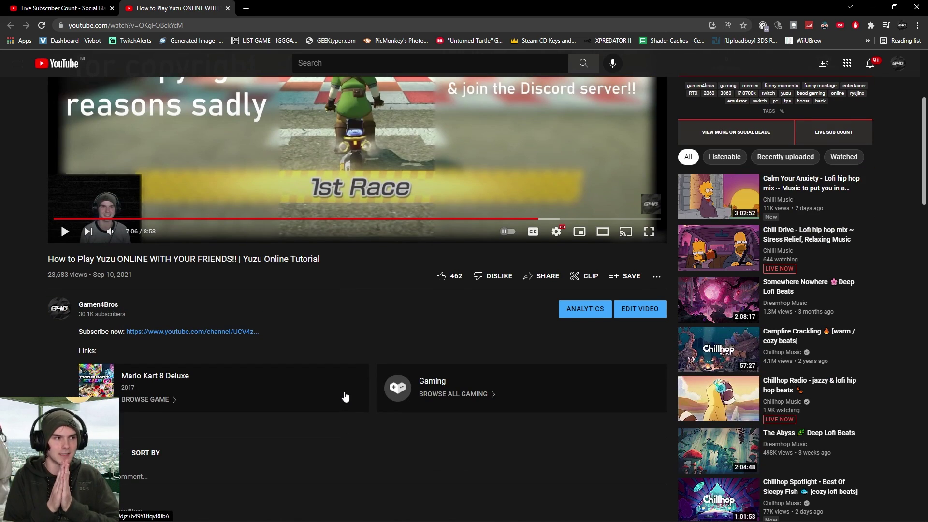
pyautogui.scroll(-2, 339, 387)
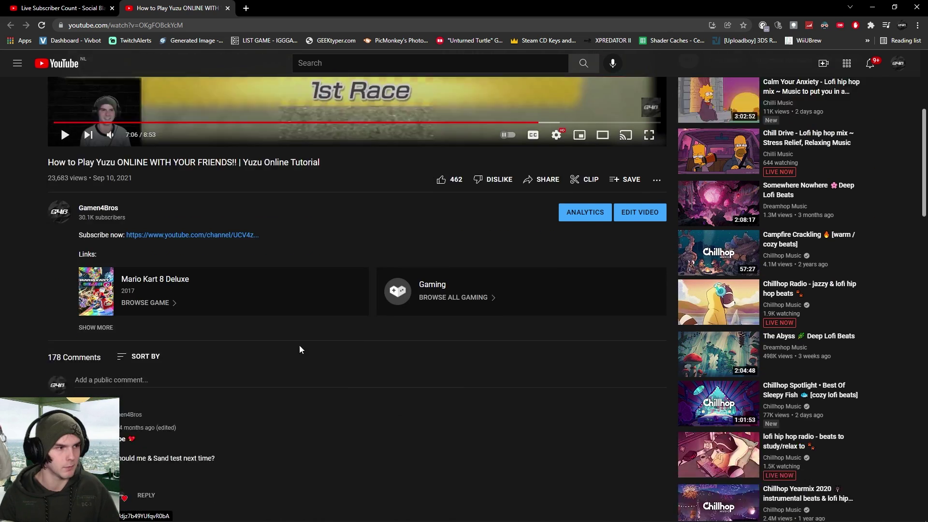
pyautogui.scroll(-4, 298, 348)
pyautogui.scroll(-2, 159, 297)
pyautogui.scroll(-5, 158, 297)
pyautogui.scroll(-5, 158, 270)
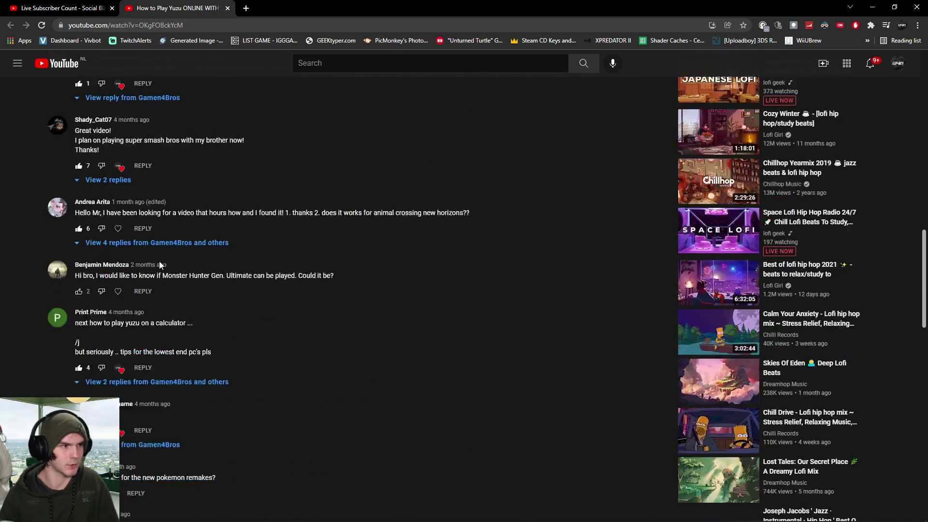
pyautogui.scroll(-5, 169, 280)
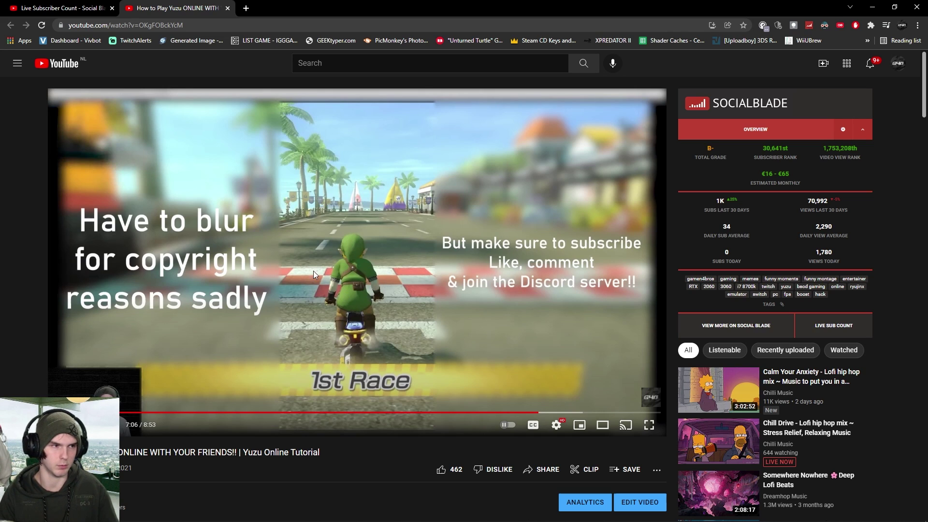
# Step: Check the Live Subscriber Count tab, then return to the tutorial video
pyautogui.click(52, 4)
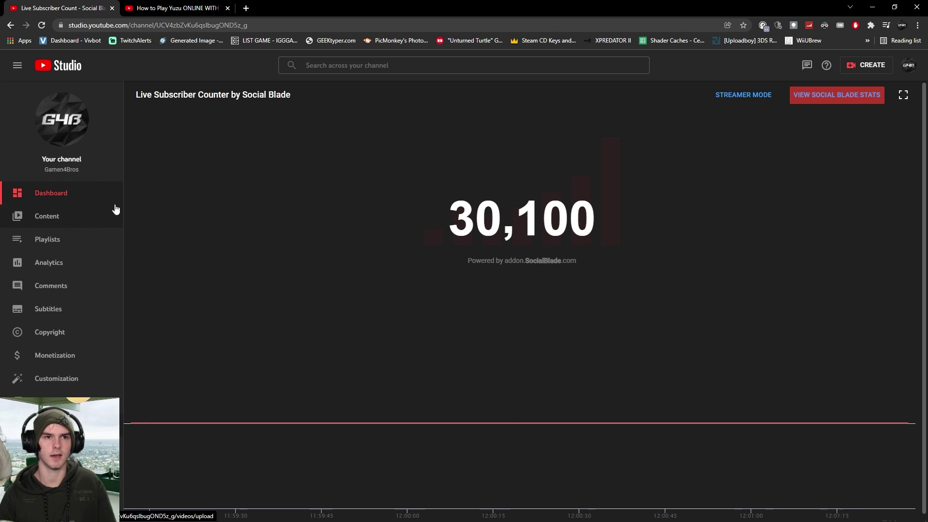
pyautogui.click(177, 8)
pyautogui.scroll(-4, 413, 466)
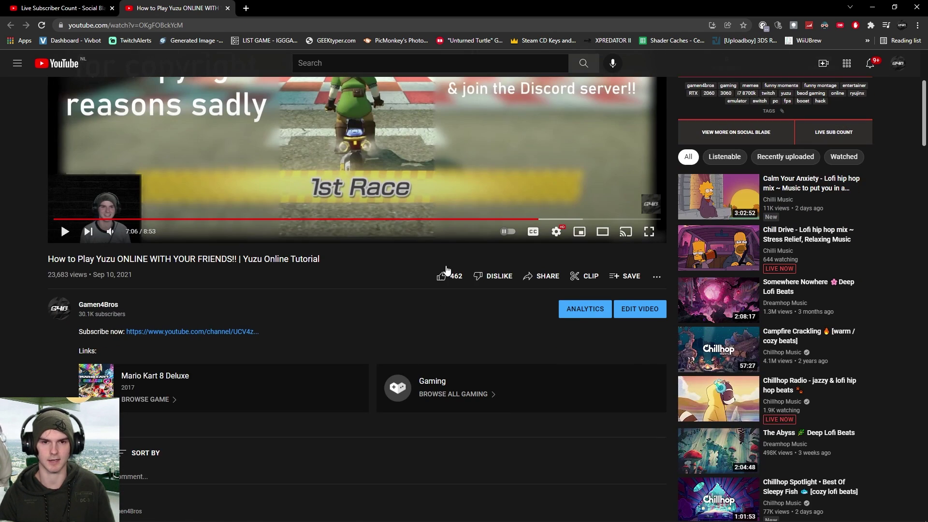
# Step: Open the tutorial video's Engagement analytics in YouTube Studio and look over the figures
pyautogui.click(585, 309)
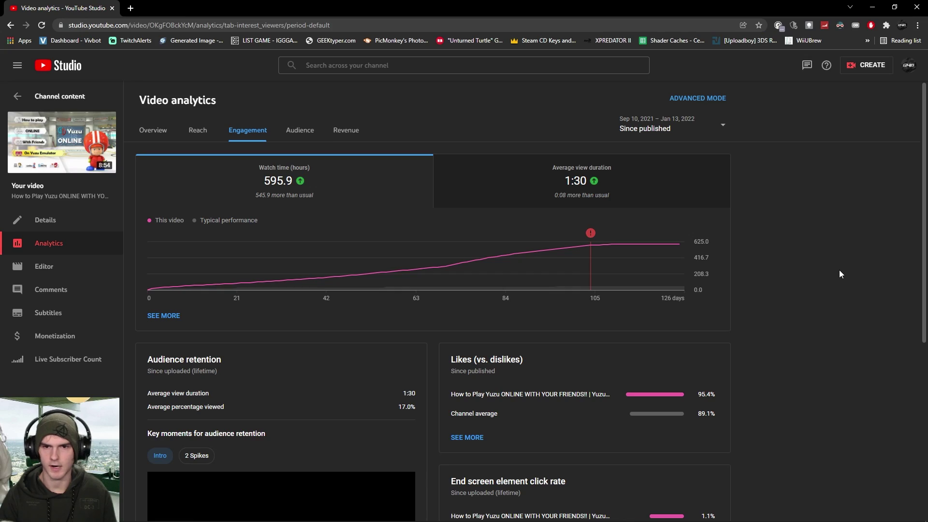
pyautogui.scroll(-3, 831, 267)
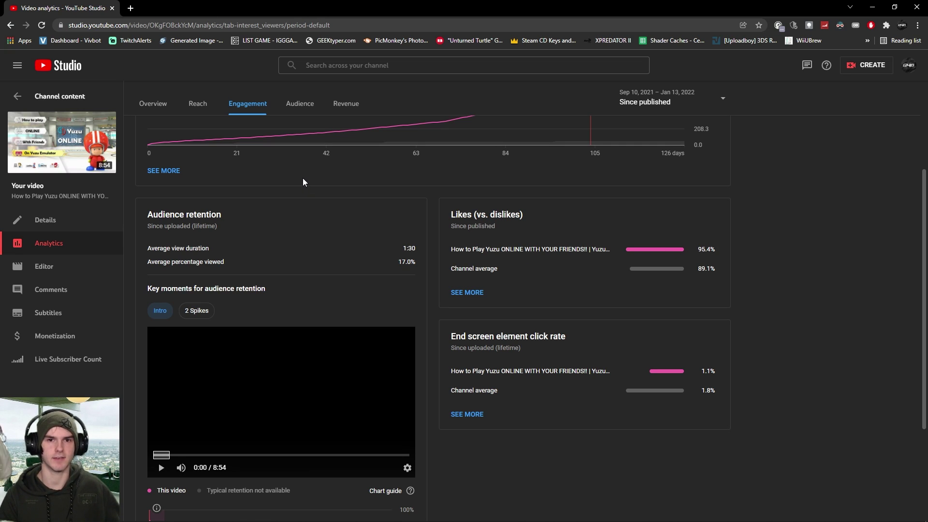
pyautogui.scroll(3, 296, 193)
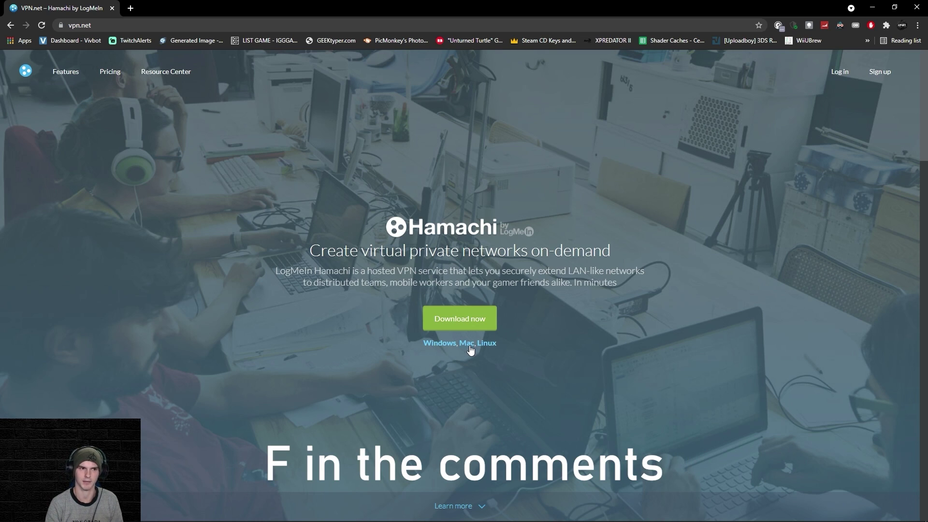
# Step: Download the Hamachi installer from vpn.net
pyautogui.click(469, 346)
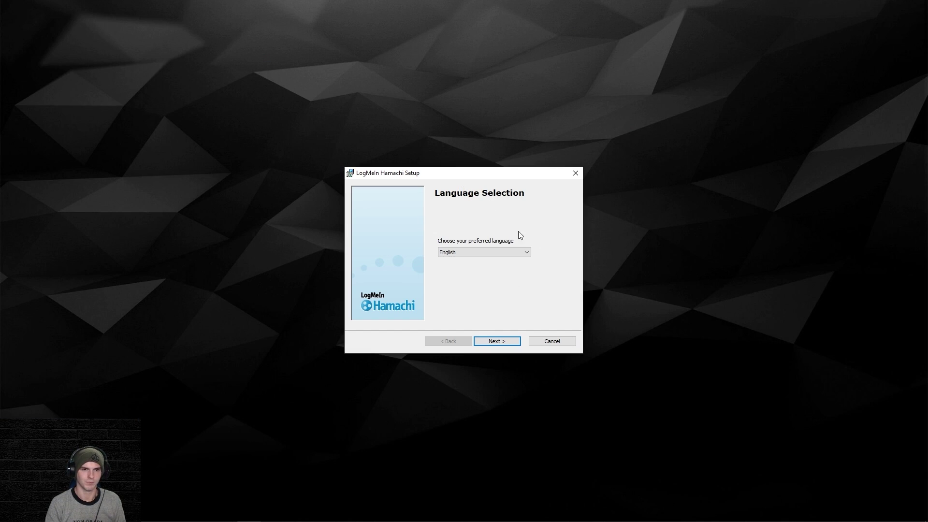
# Step: Keep English as the Hamachi setup language and continue
pyautogui.click(480, 251)
pyautogui.click(544, 234)
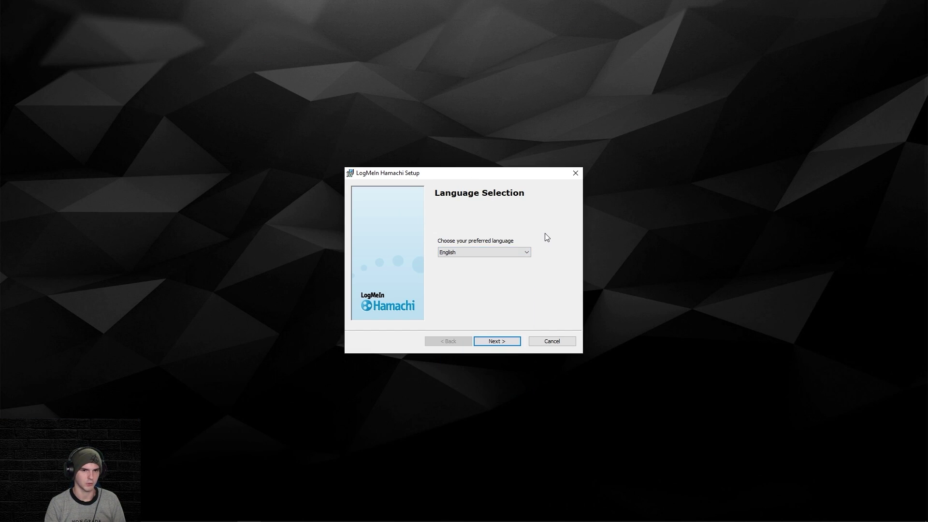
pyautogui.click(476, 253)
pyautogui.click(519, 220)
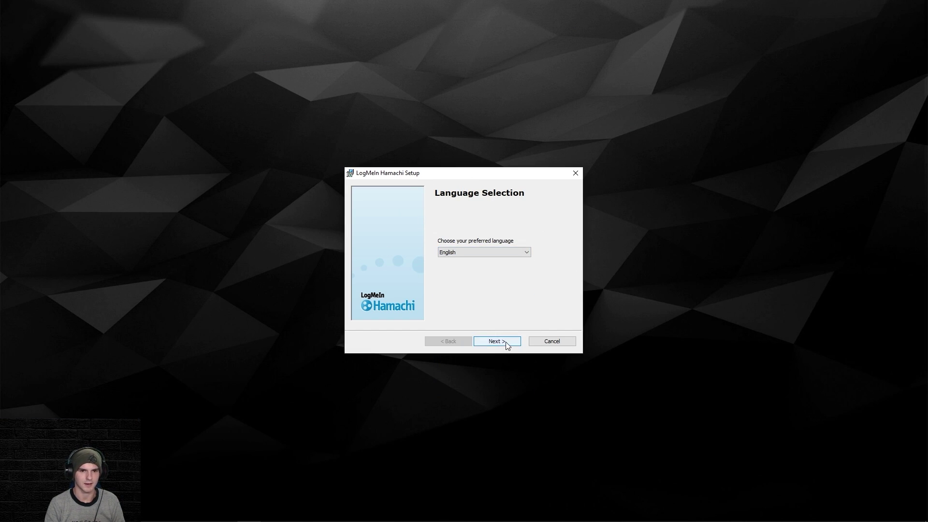
pyautogui.click(506, 340)
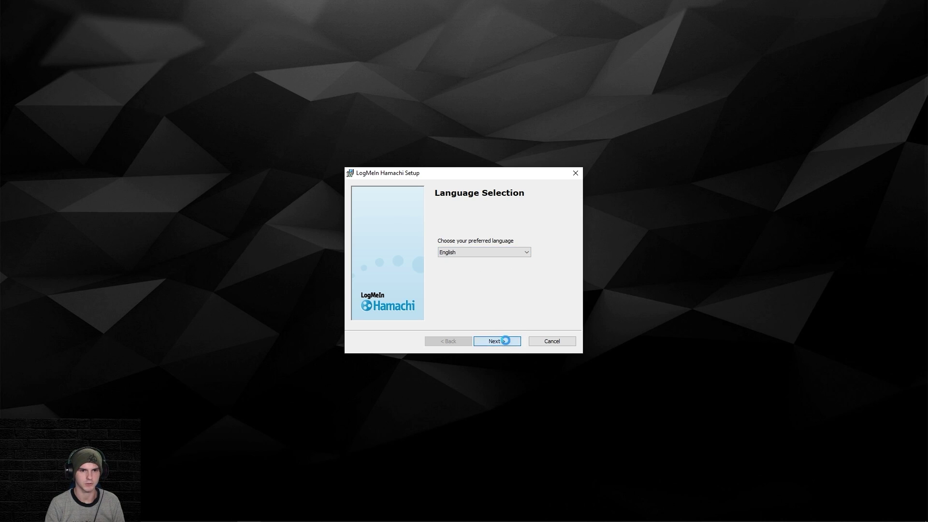
# Step: Accept the license, keep the default install options and install without LastPass
pyautogui.click(432, 318)
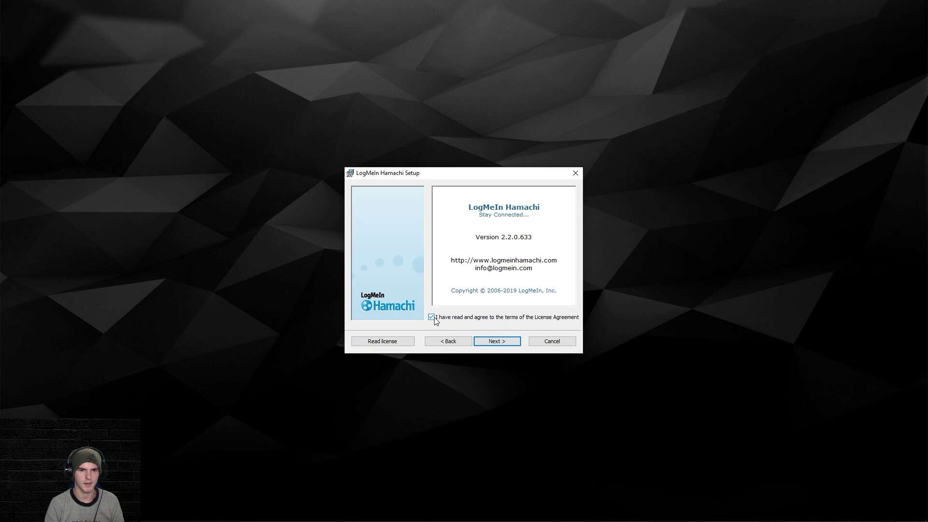
pyautogui.click(503, 342)
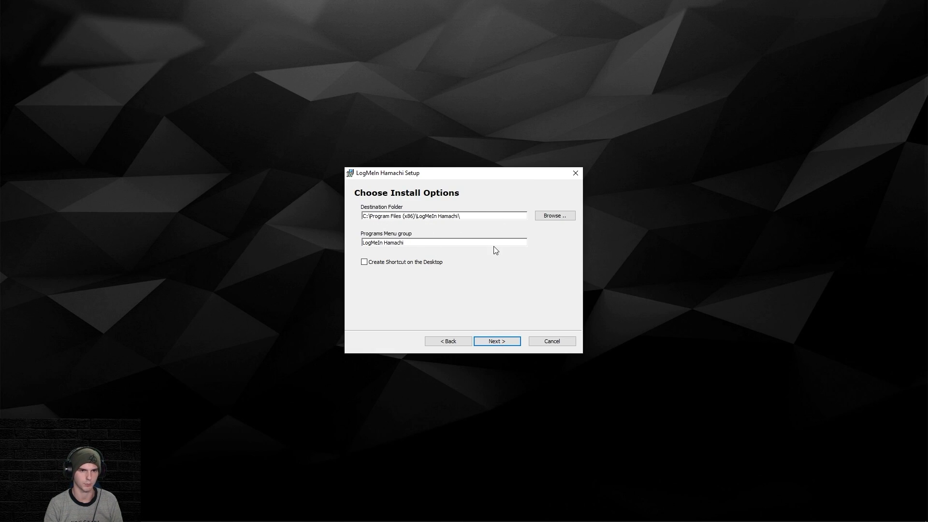
pyautogui.click(505, 345)
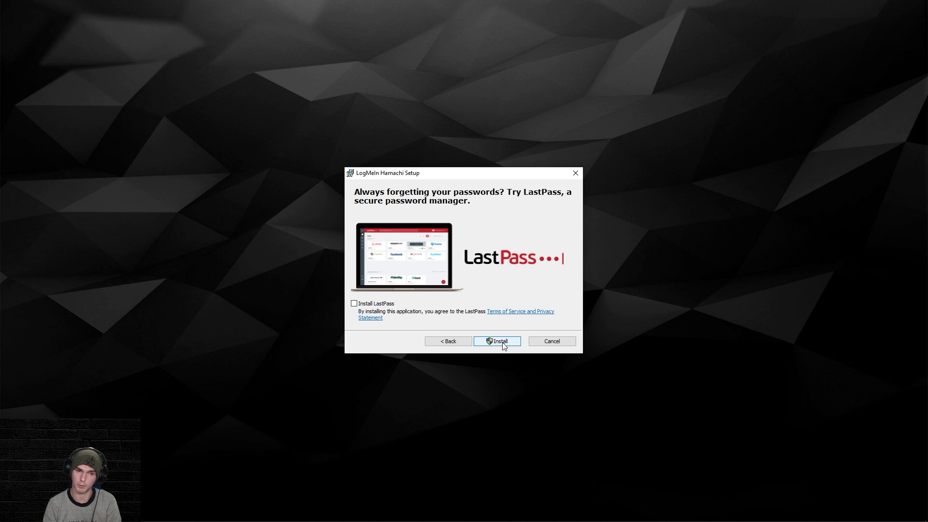
pyautogui.click(500, 341)
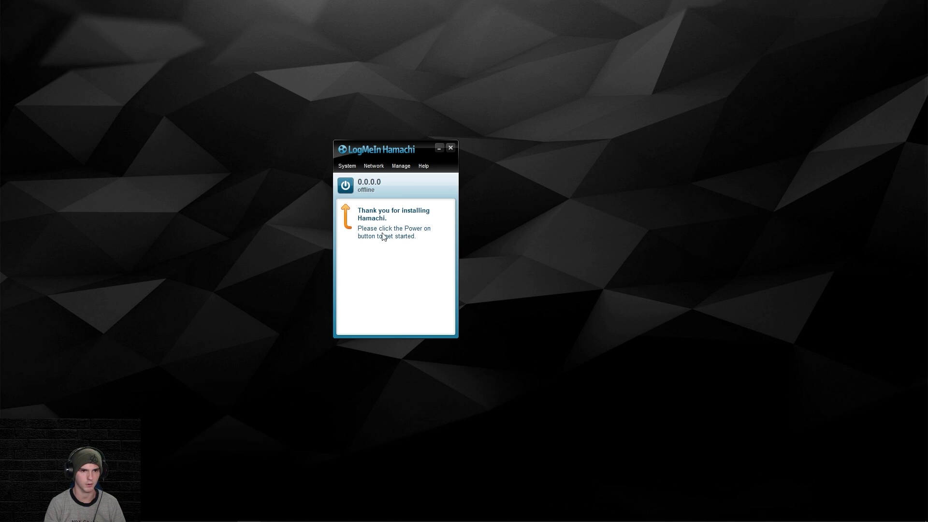
# Step: Power Hamachi on, sign up for a new LogMeIn account, and allow network discovery
pyautogui.click(346, 188)
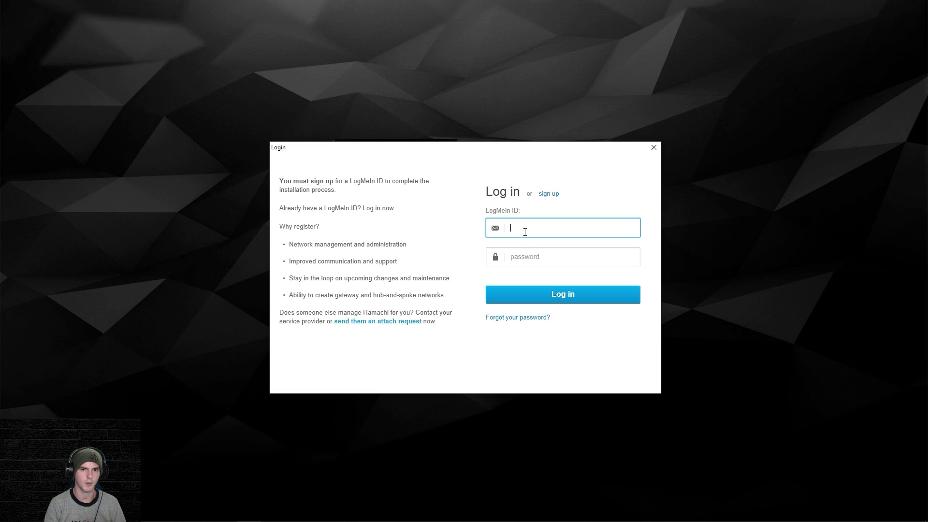
pyautogui.moveTo(501, 153); pyautogui.dragTo(497, 135)
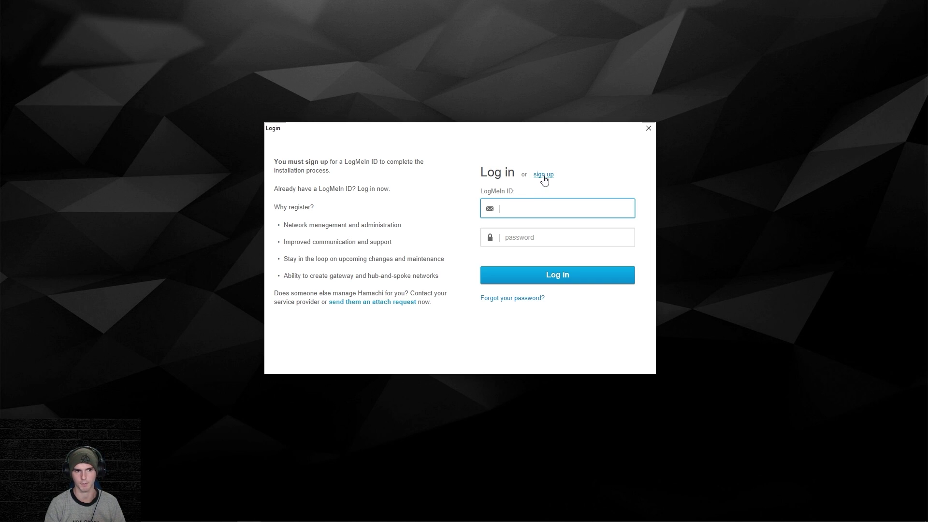
pyautogui.click(544, 176)
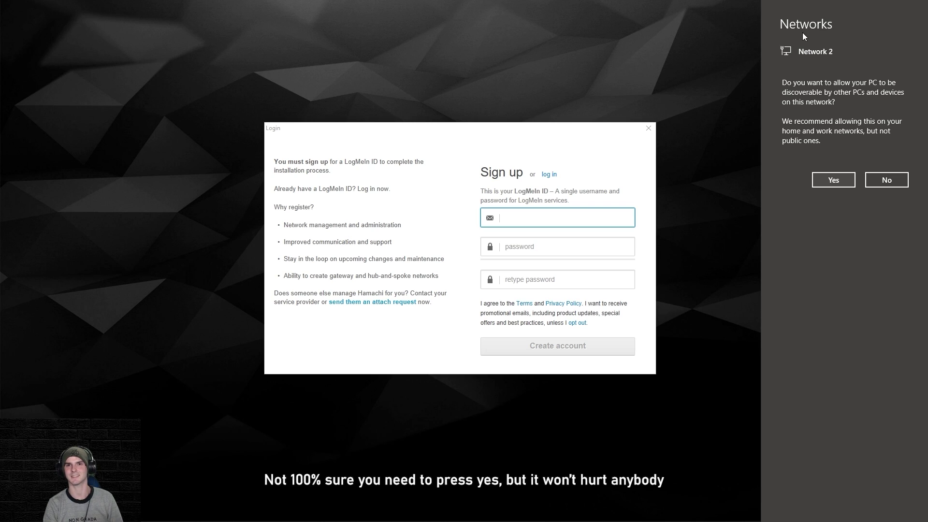
pyautogui.click(844, 179)
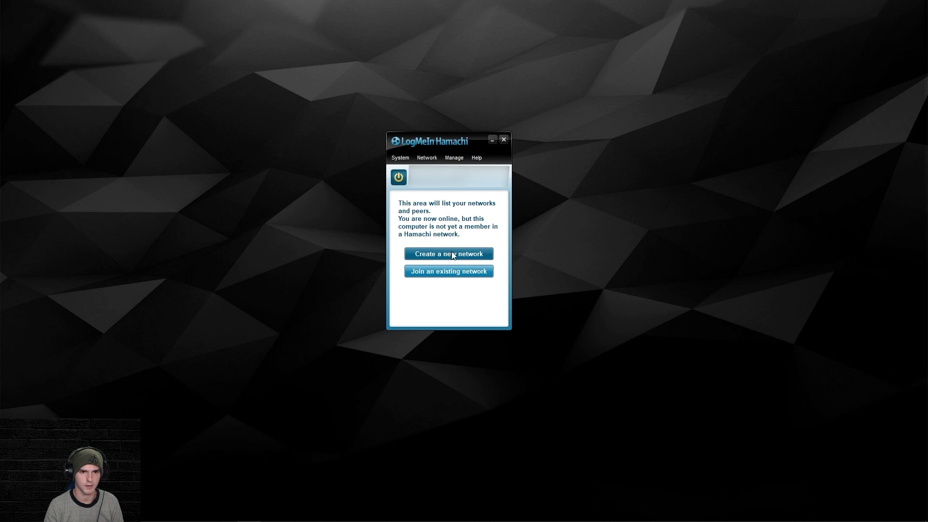
# Step: Back out of the Join network dialog and open Hamachi's Create Network form instead
pyautogui.click(430, 276)
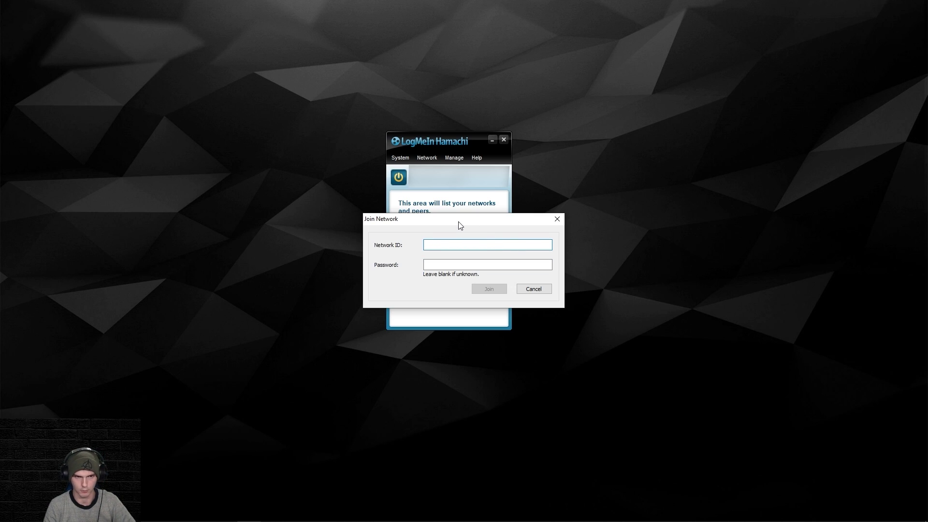
pyautogui.click(533, 290)
pyautogui.click(456, 259)
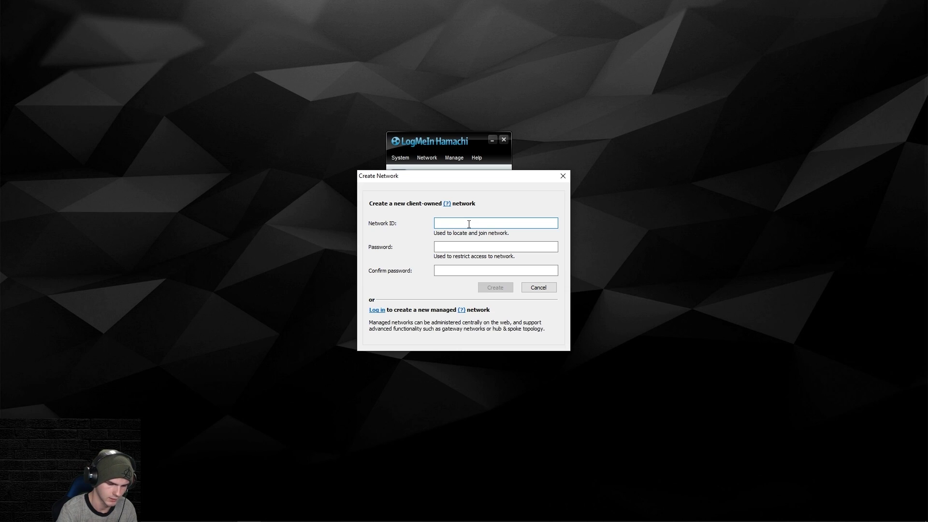
# Step: Create the network 'sussysubscribe' with a confirmed password
pyautogui.write('sussys')
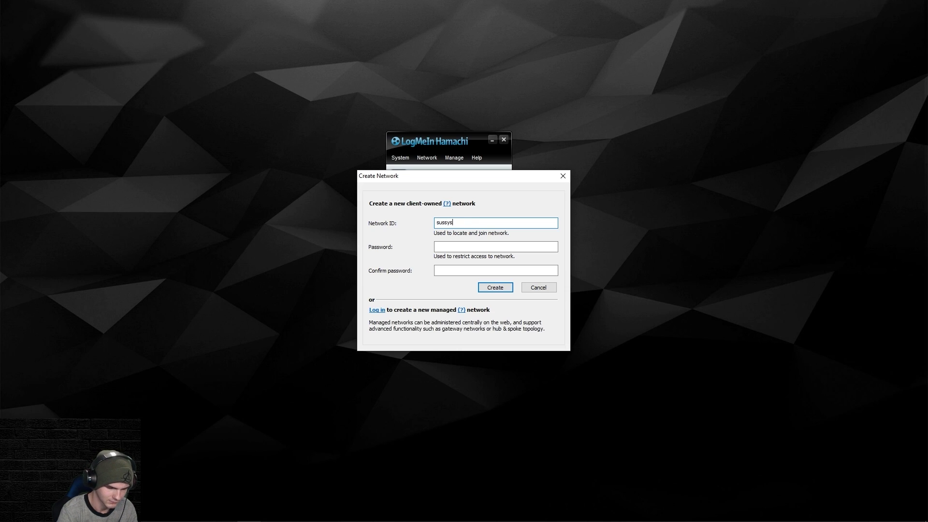
pyautogui.write('ubscribe')
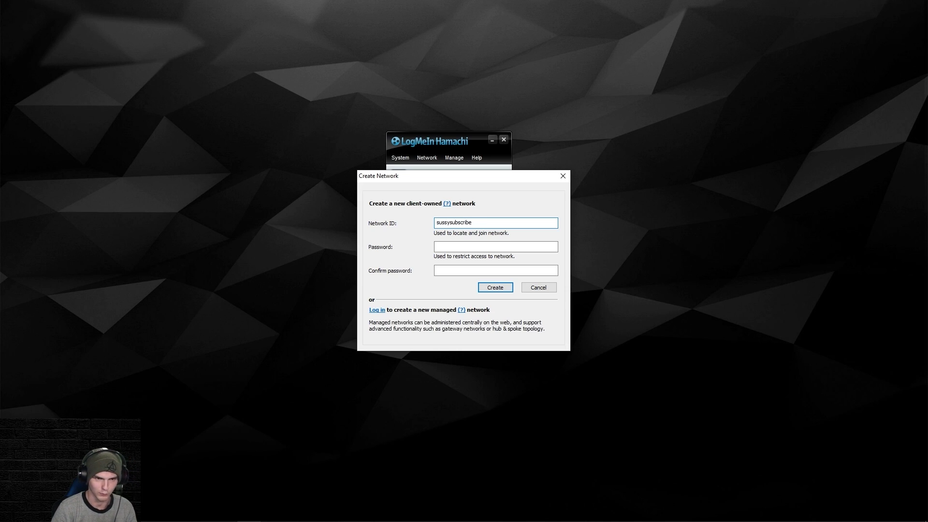
pyautogui.click(465, 245)
pyautogui.click(466, 245)
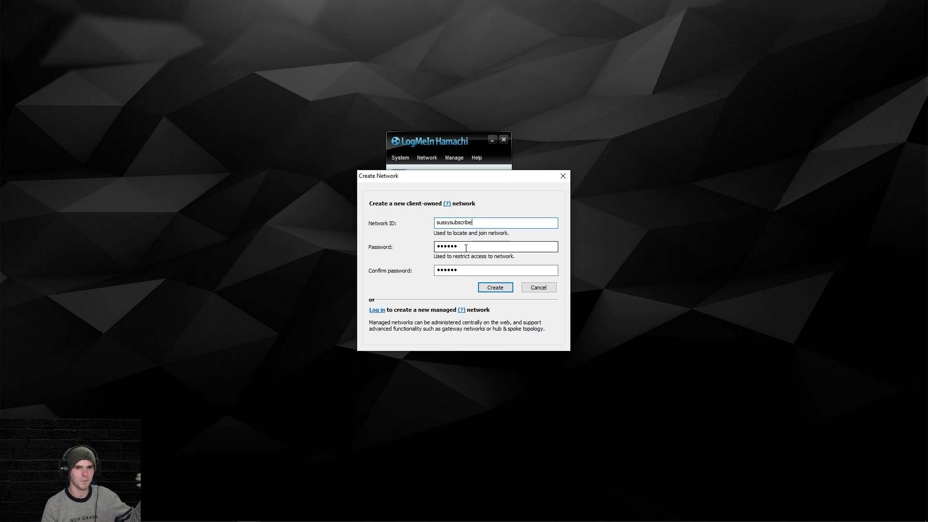
pyautogui.click(476, 270)
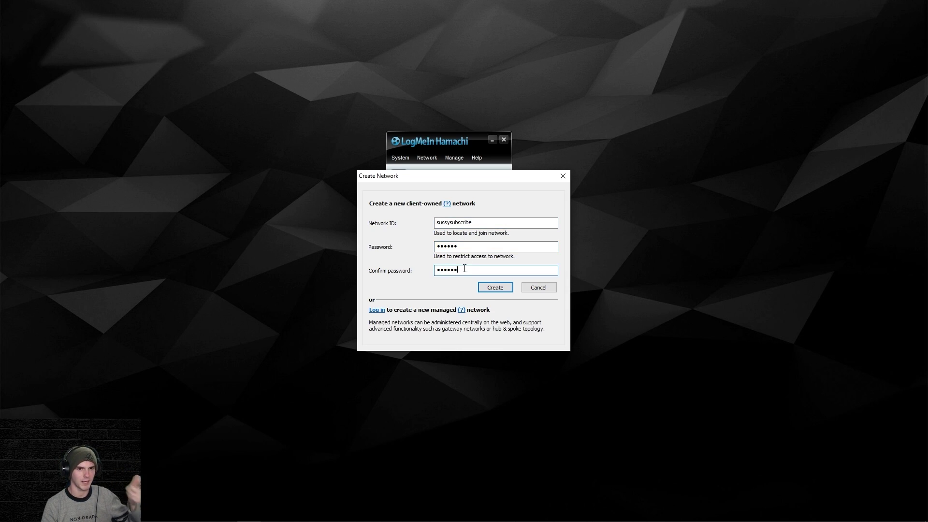
pyautogui.click(498, 288)
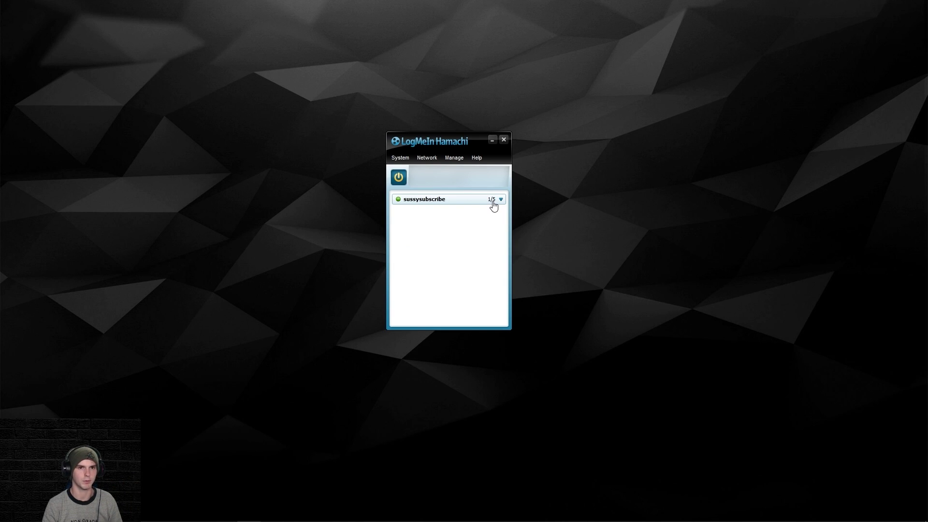
# Step: Join the 'sussysubscribe' network with its password, bringing it to 2 of 5 members
pyautogui.click(427, 158)
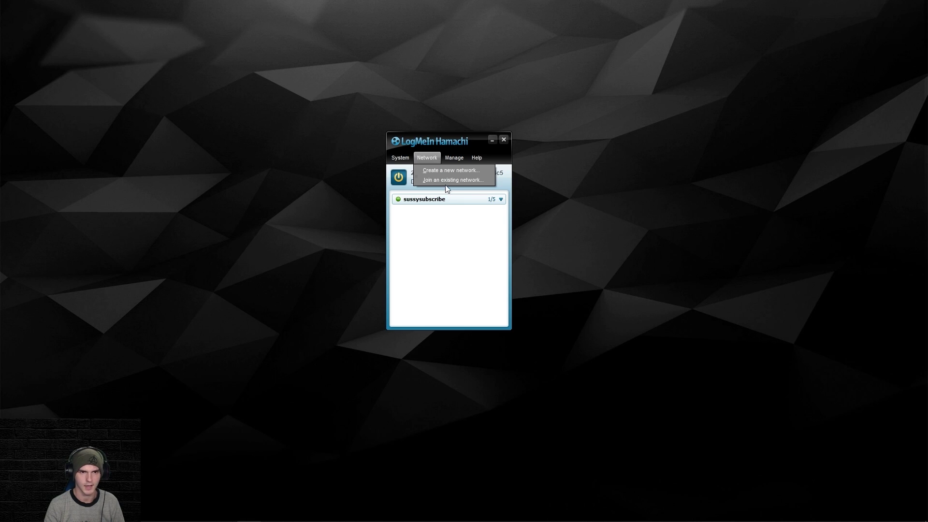
pyautogui.click(446, 180)
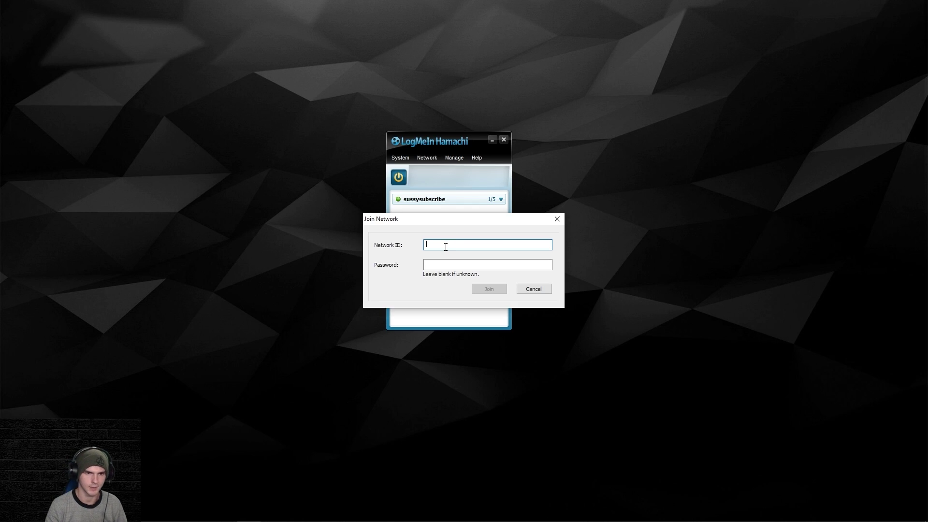
pyautogui.write('sussys')
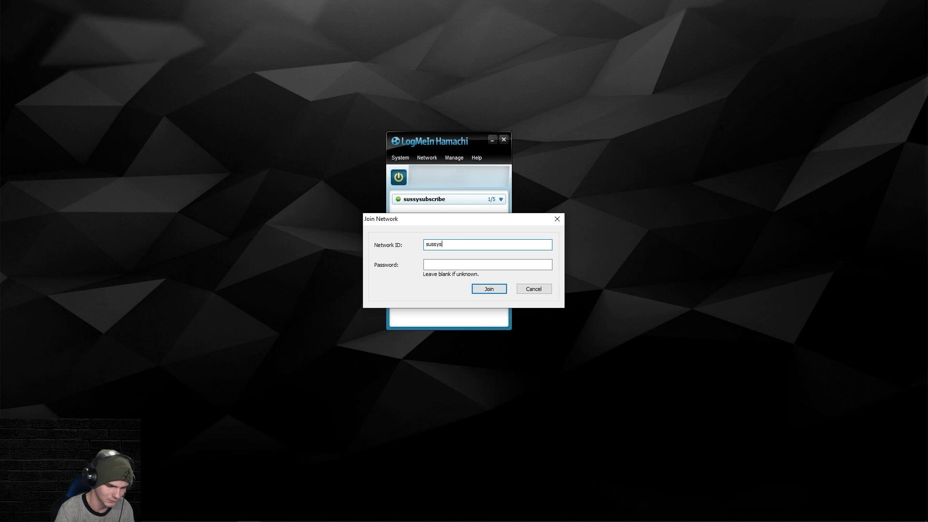
pyautogui.write('ubscribe')
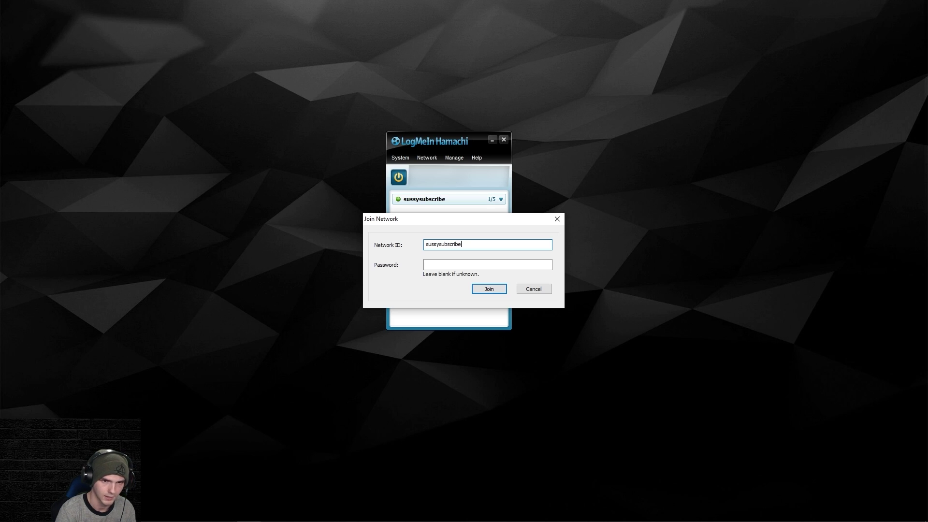
pyautogui.click(447, 265)
pyautogui.write('******')
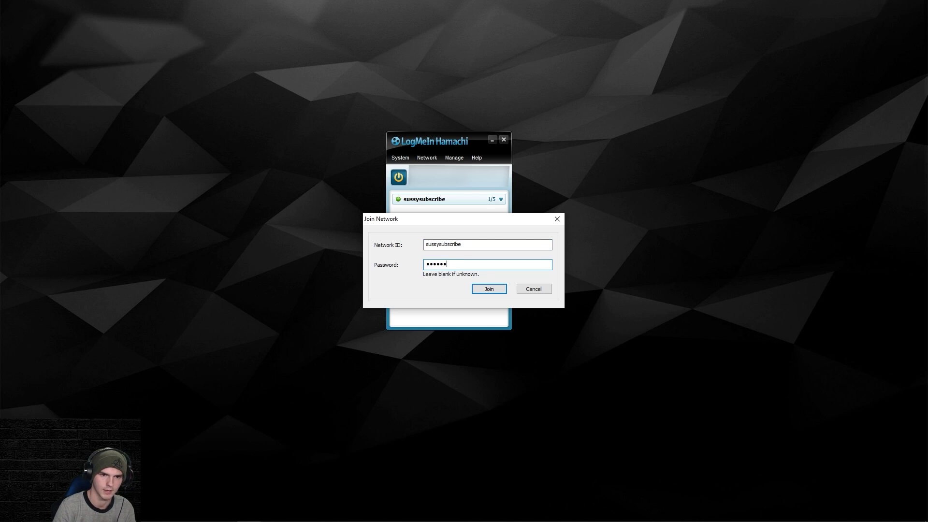
pyautogui.click(533, 289)
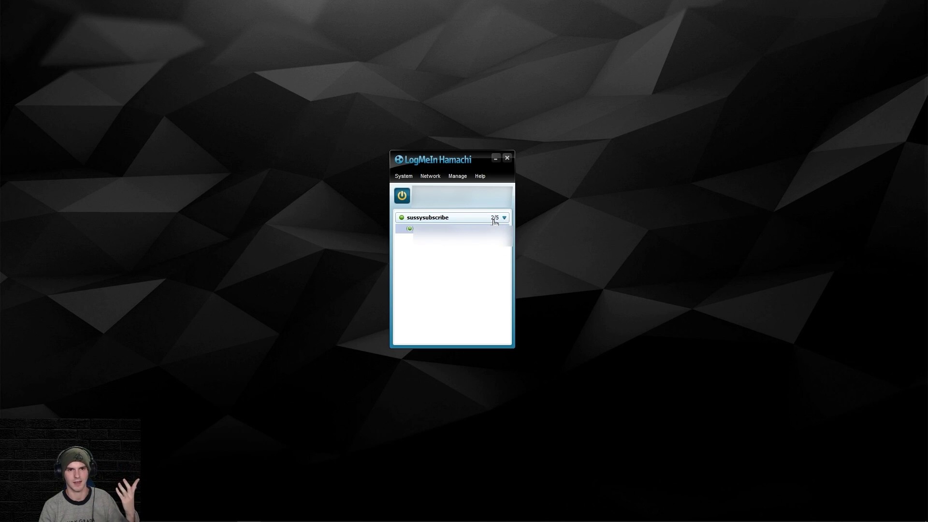
# Step: Minimize Hamachi and check the tray network flyout, confirming Network 2 appears beside Network
pyautogui.click(496, 158)
pyautogui.moveTo(465, 512)
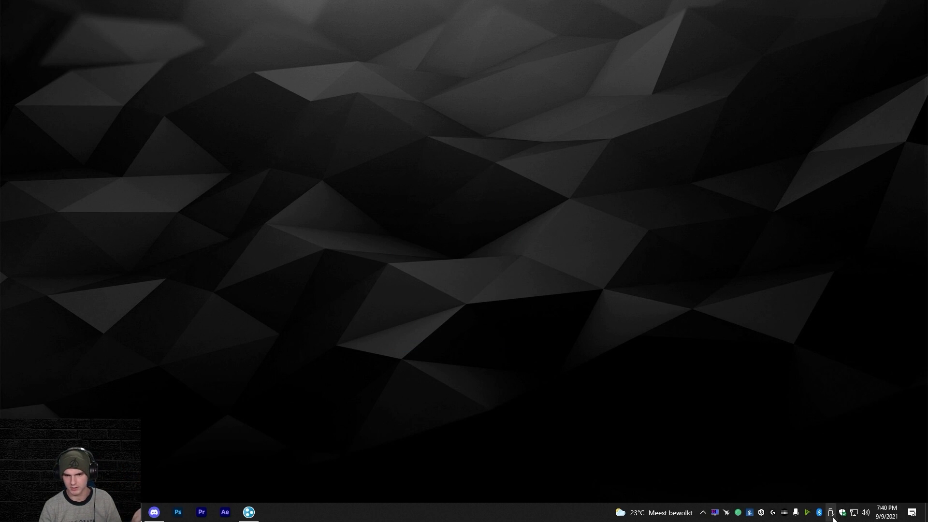
pyautogui.click(855, 513)
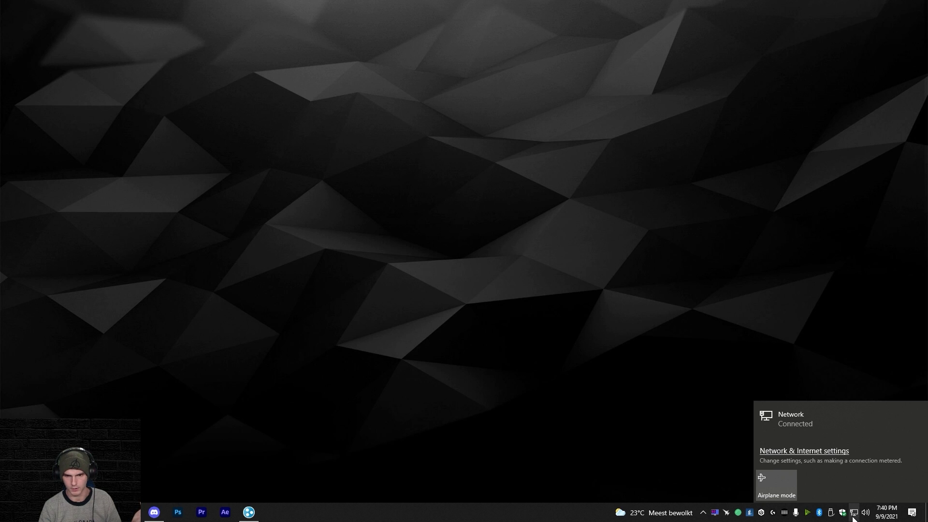
pyautogui.click(854, 514)
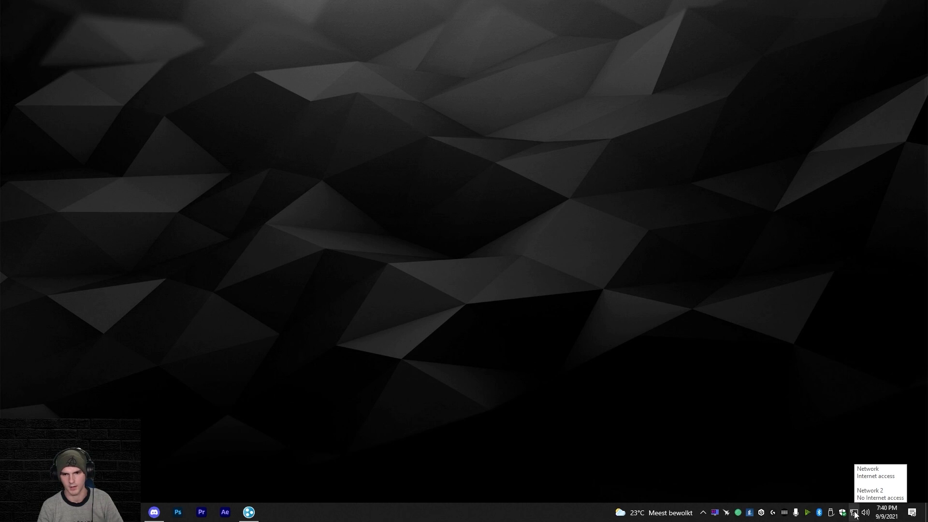
pyautogui.click(854, 514)
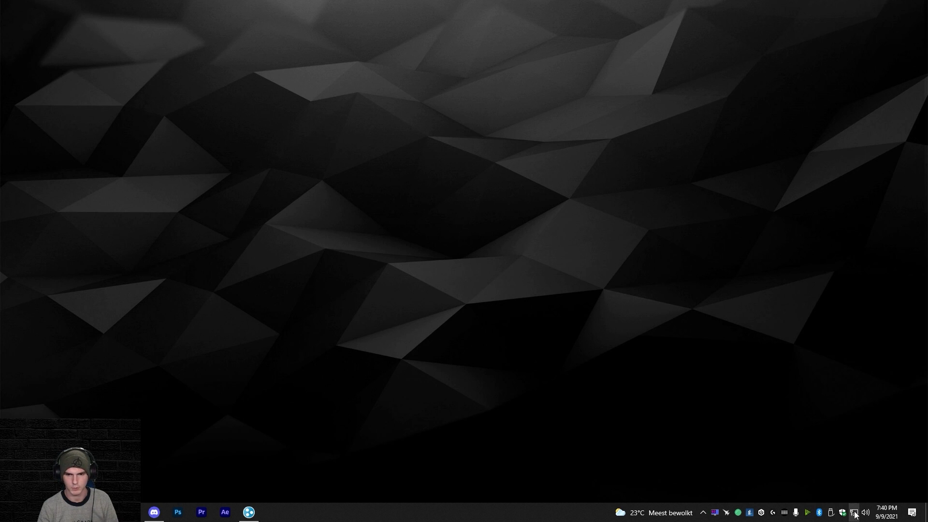
pyautogui.click(853, 356)
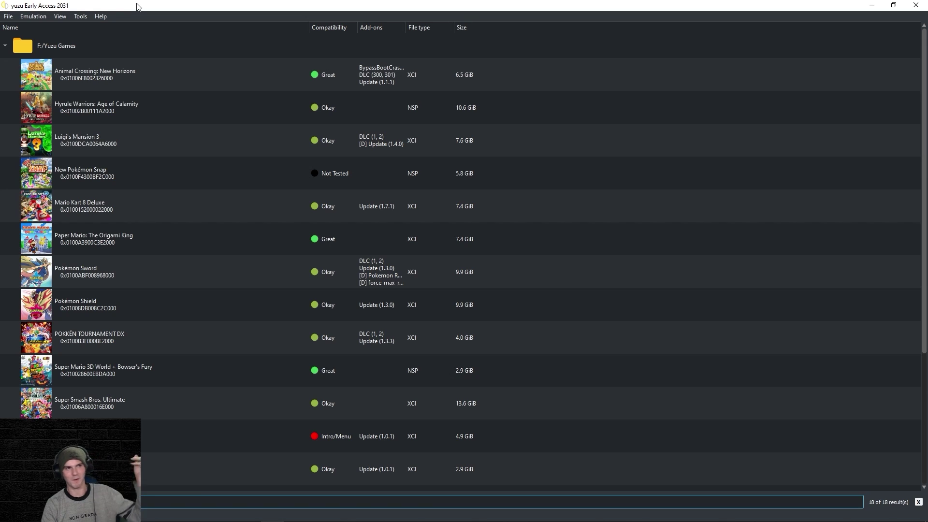
# Step: In yuzu's System > Network configuration, change the network interface from loopback to Hamachi
pyautogui.click(28, 17)
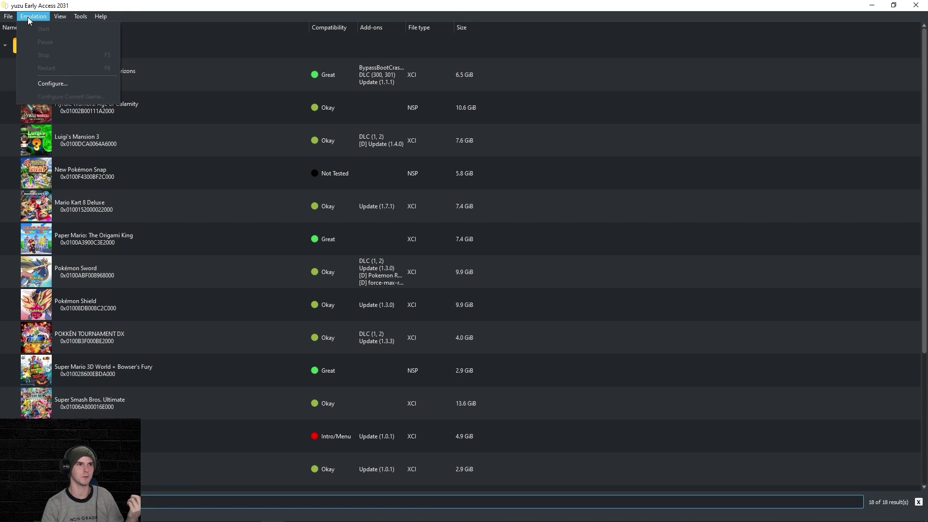
pyautogui.click(70, 85)
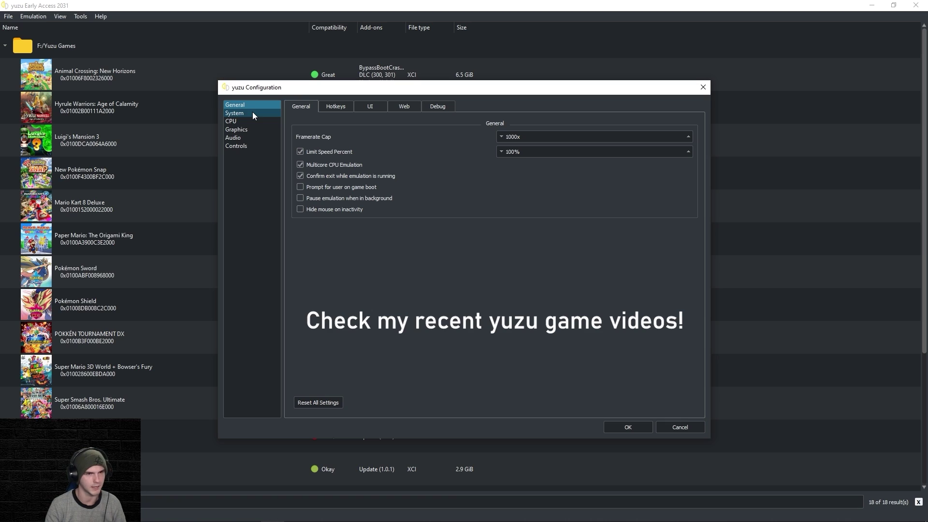
pyautogui.click(252, 112)
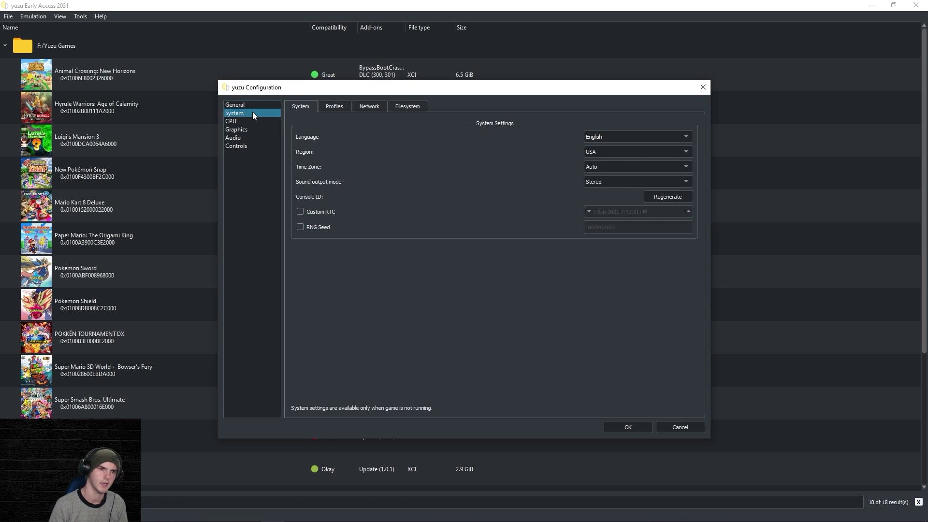
pyautogui.click(375, 108)
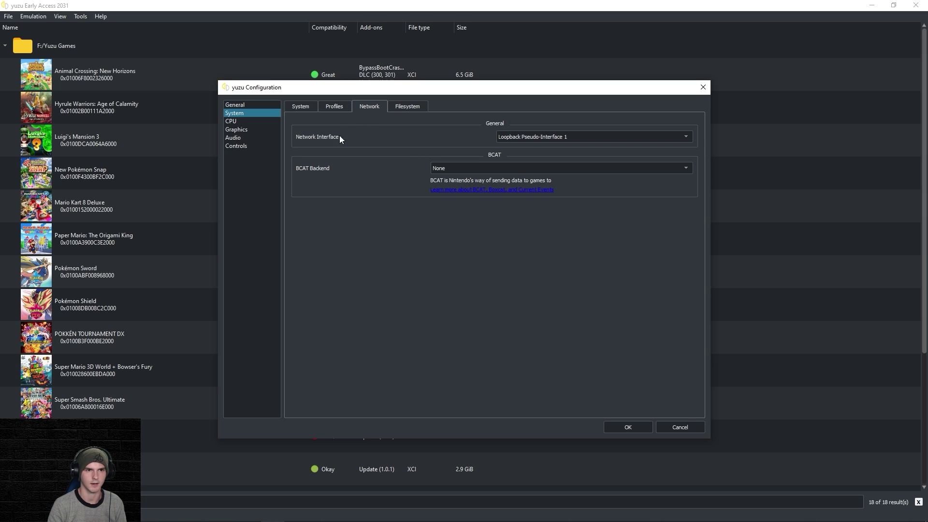
pyautogui.click(545, 138)
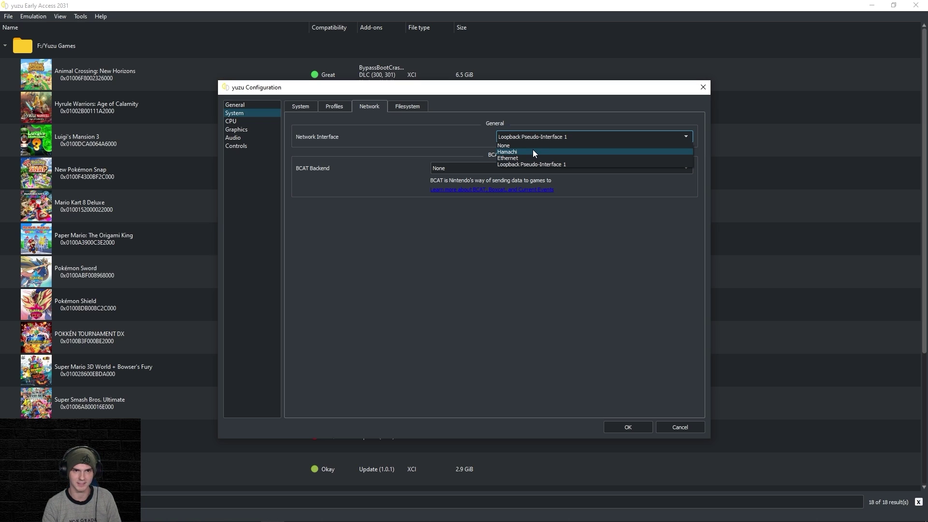
pyautogui.click(533, 152)
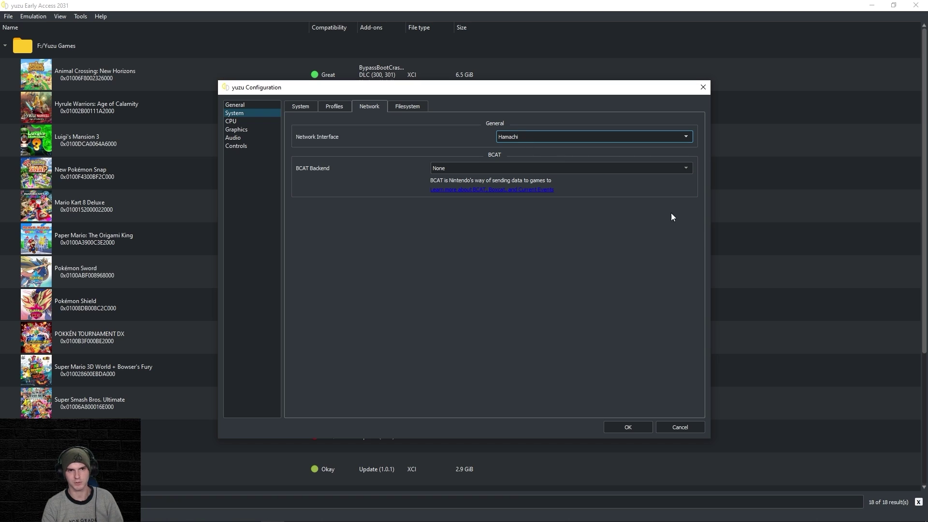
pyautogui.click(643, 426)
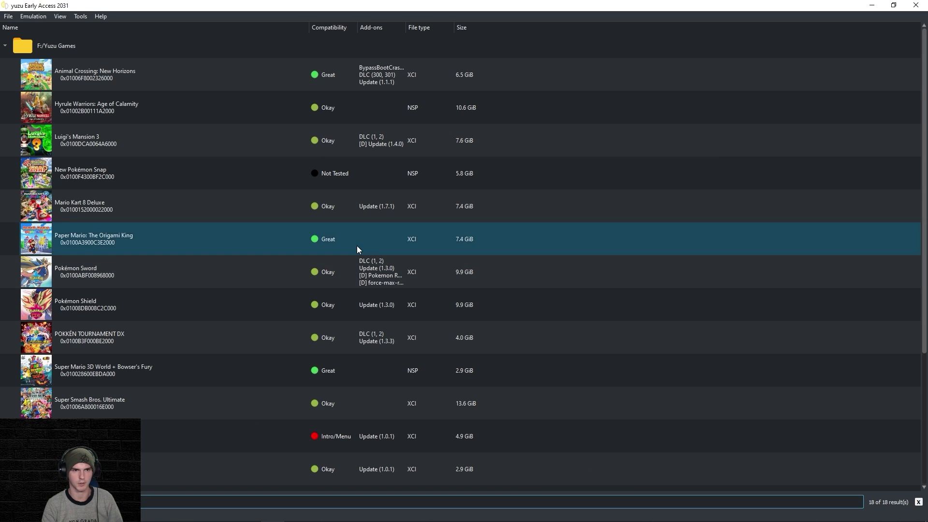